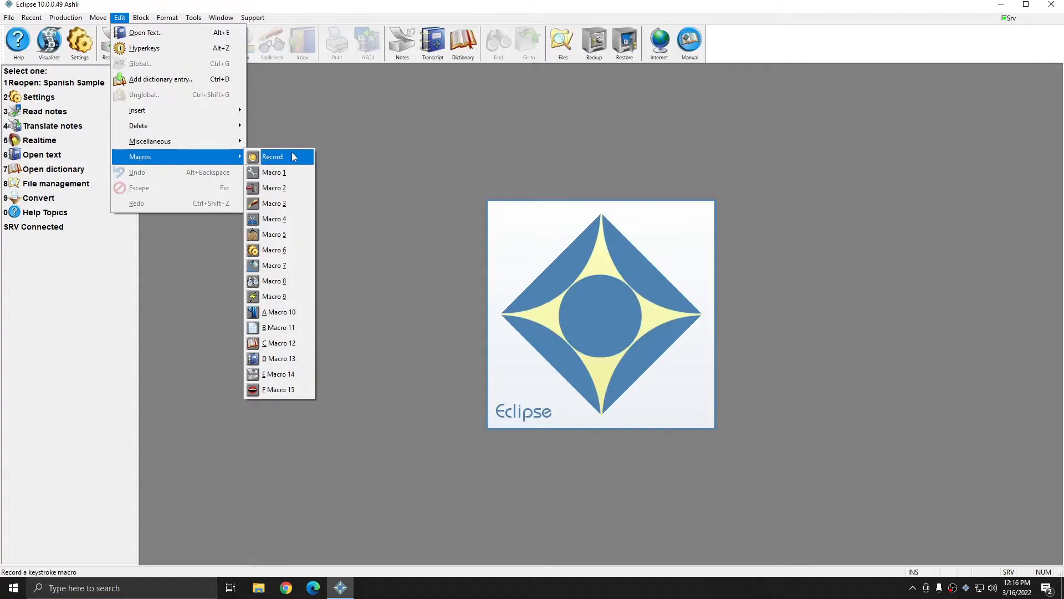
Open toolbar customization, choose the 2nd toolbar for modification and make it visible.
left_click(460, 266)
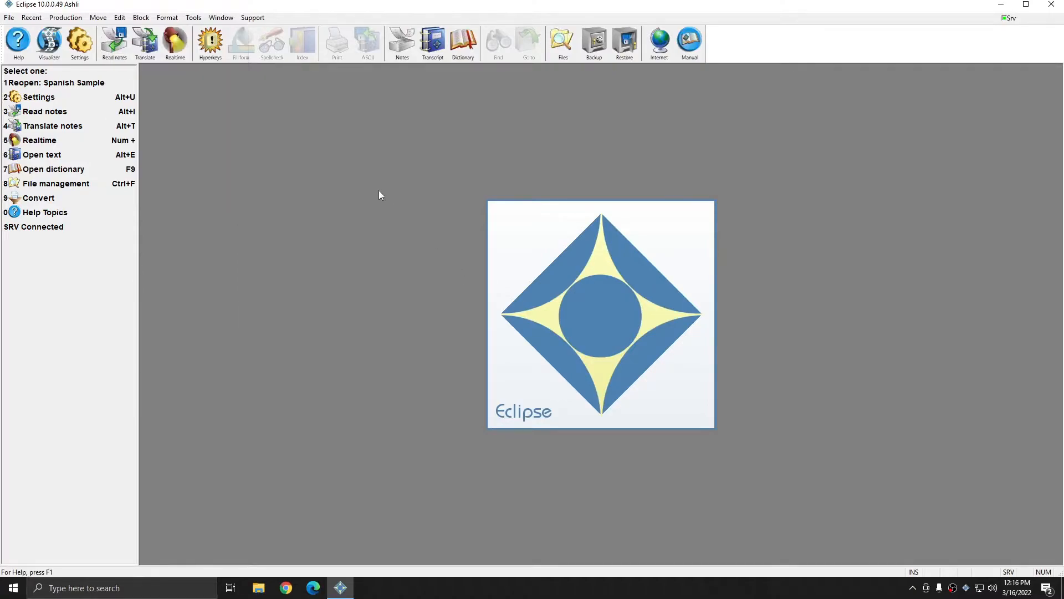
left_click(220, 18)
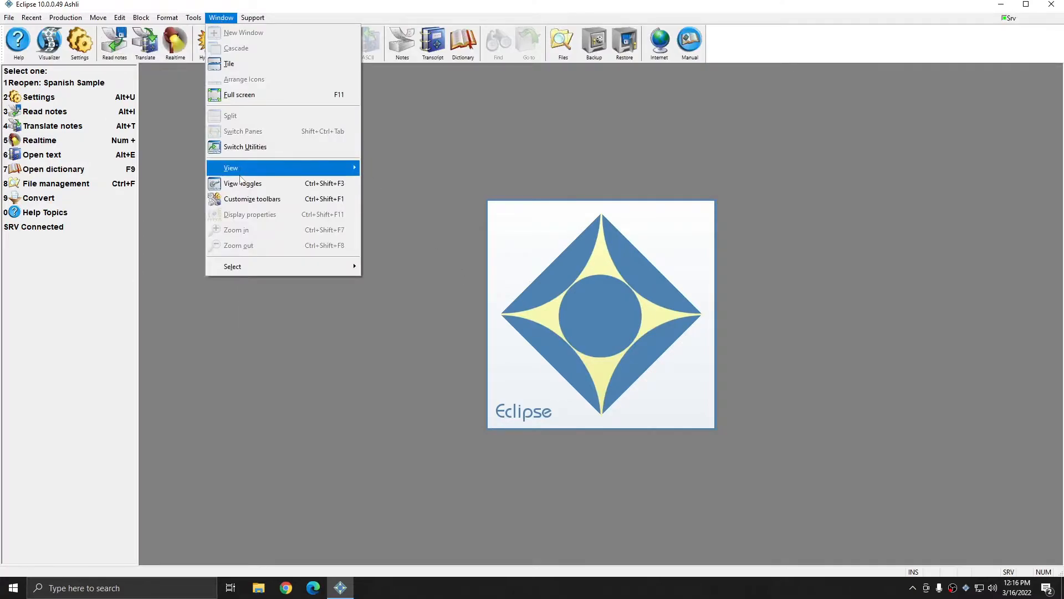
left_click(238, 198)
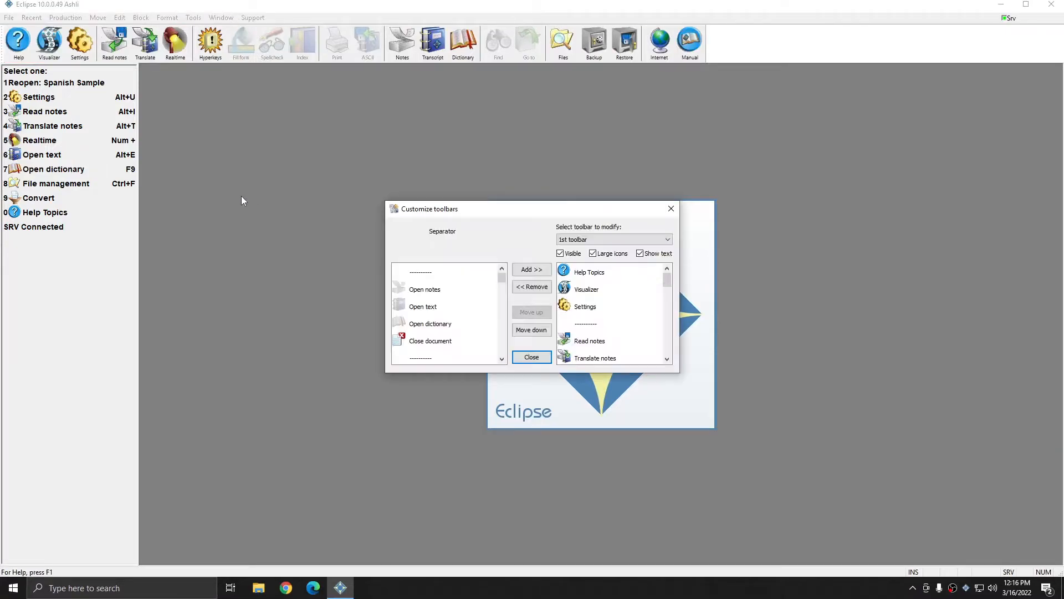
left_click(588, 241)
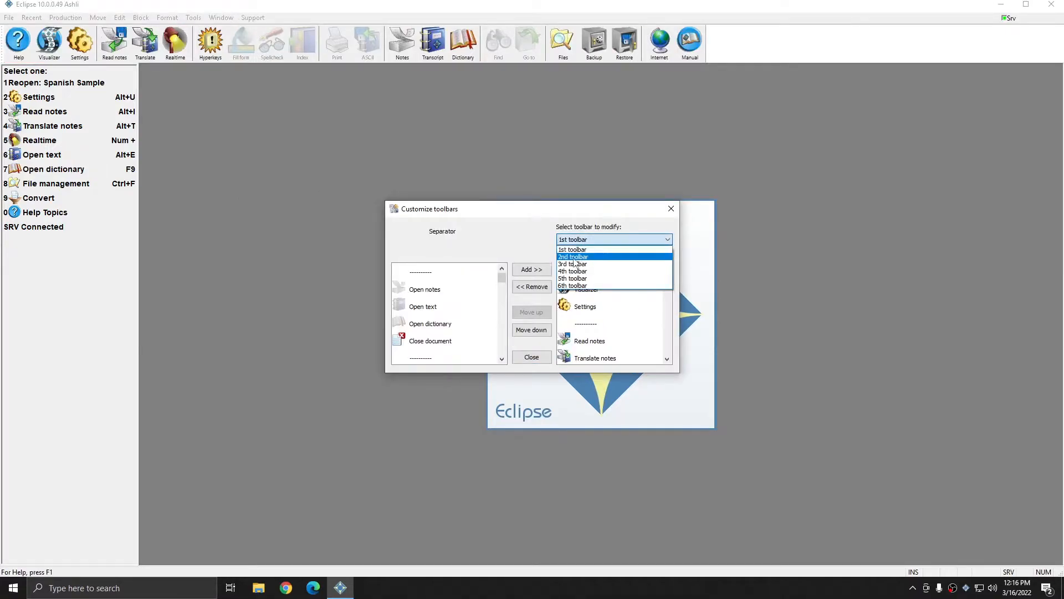
left_click(575, 258)
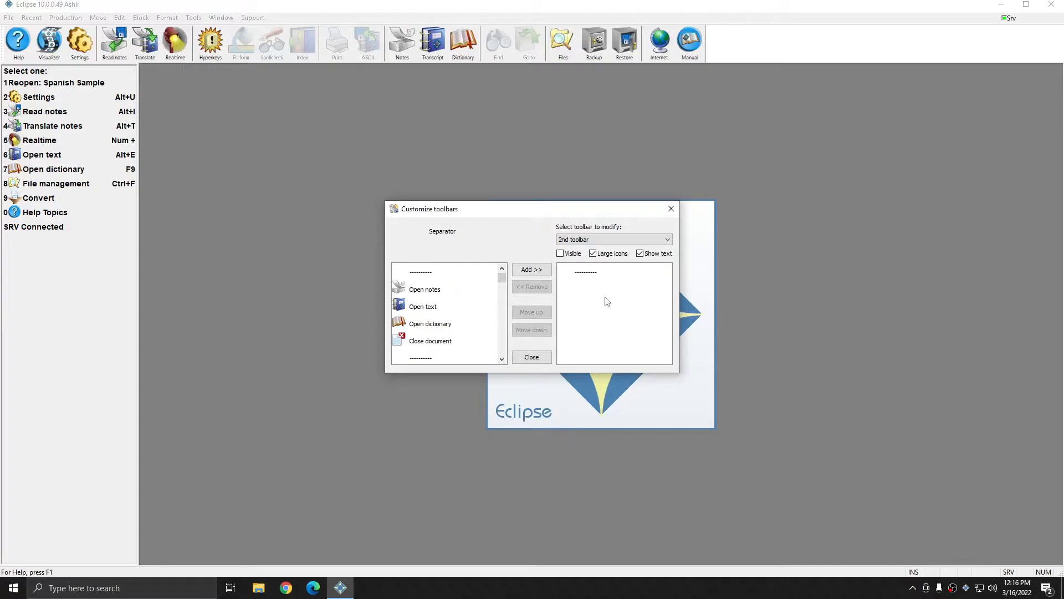
left_click(561, 255)
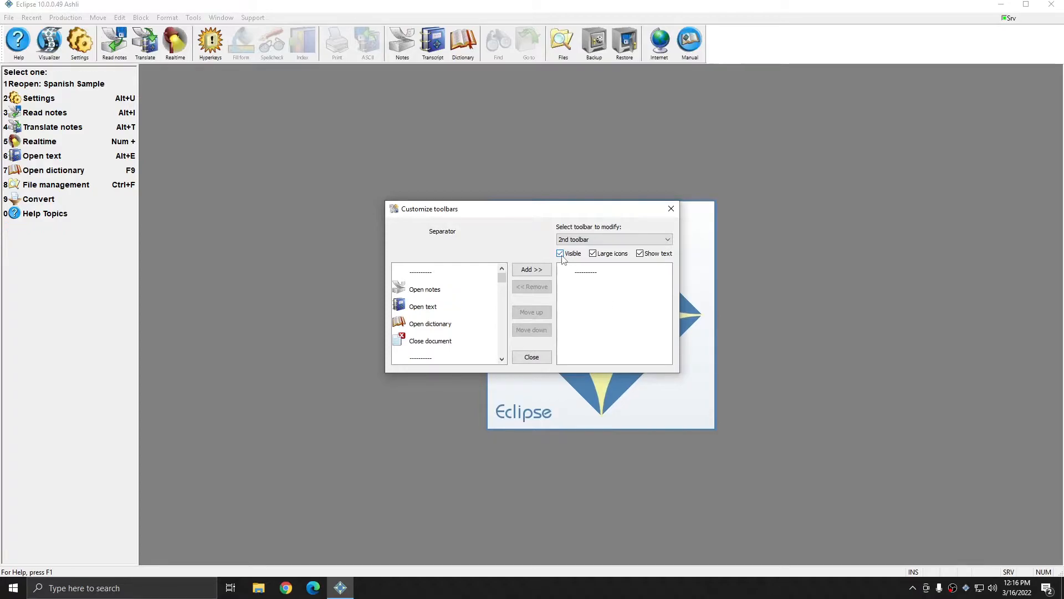
Add the Macro 4 and Macro 3 commands to the 2nd toolbar.
left_click(436, 285)
key("m")
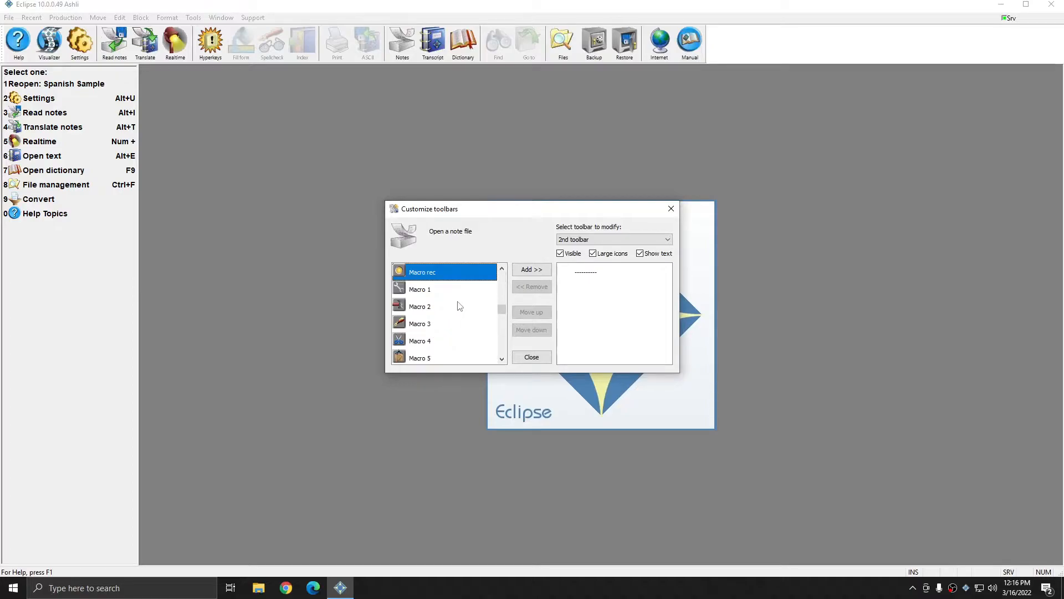
left_click(445, 296)
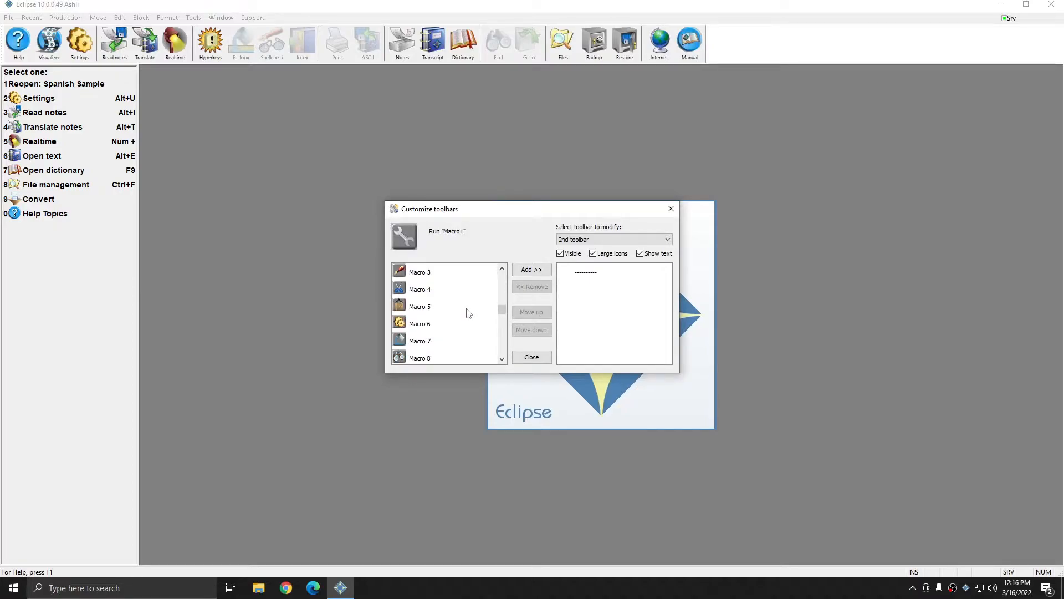
left_click(424, 343)
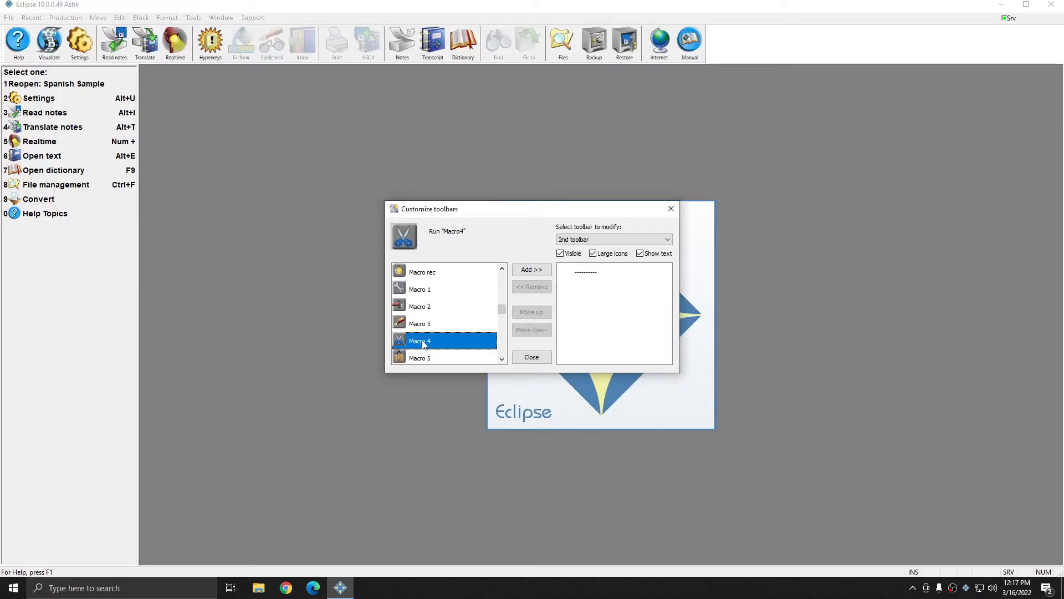
left_click(532, 271)
left_click(462, 324)
left_click(532, 270)
Add the Macro 2 and Macro 1 commands to the 2nd toolbar and finish the toolbar customization.
left_click(441, 307)
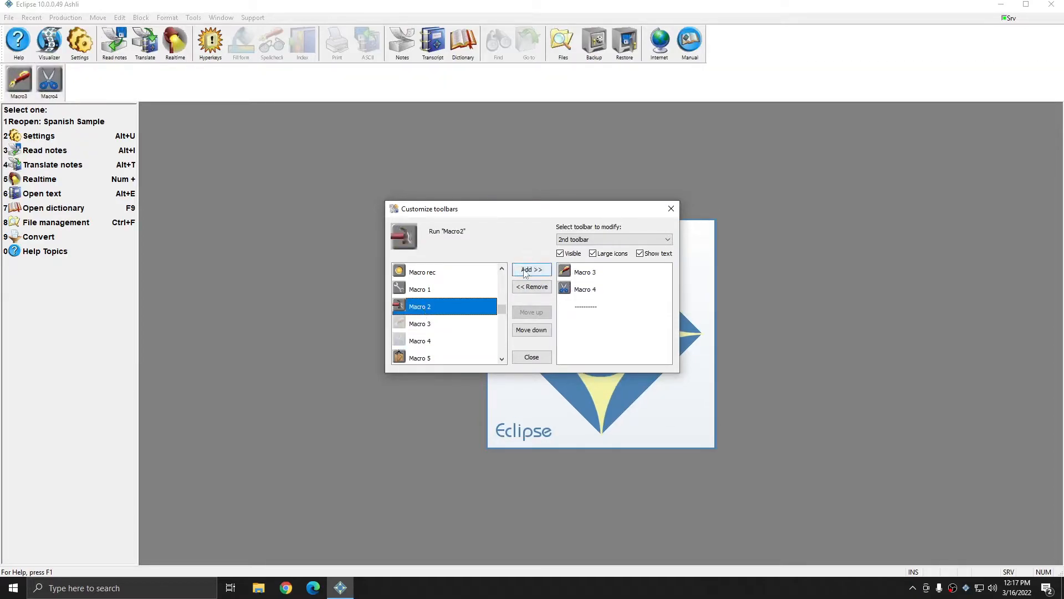
left_click(524, 271)
left_click(428, 290)
left_click(531, 271)
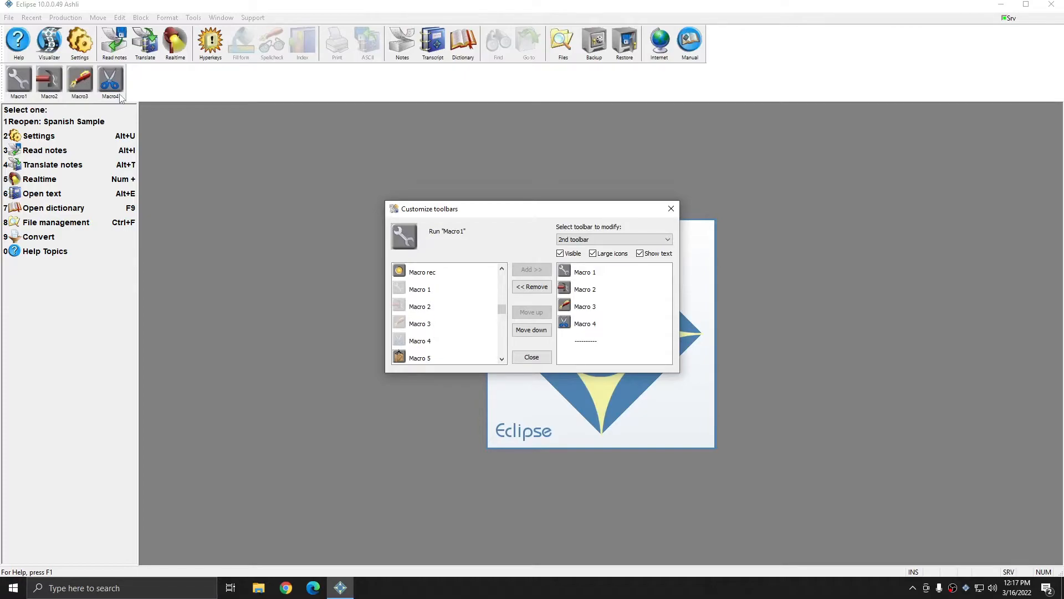
scroll(453, 335, "down", 5)
scroll(453, 334, "up", 1)
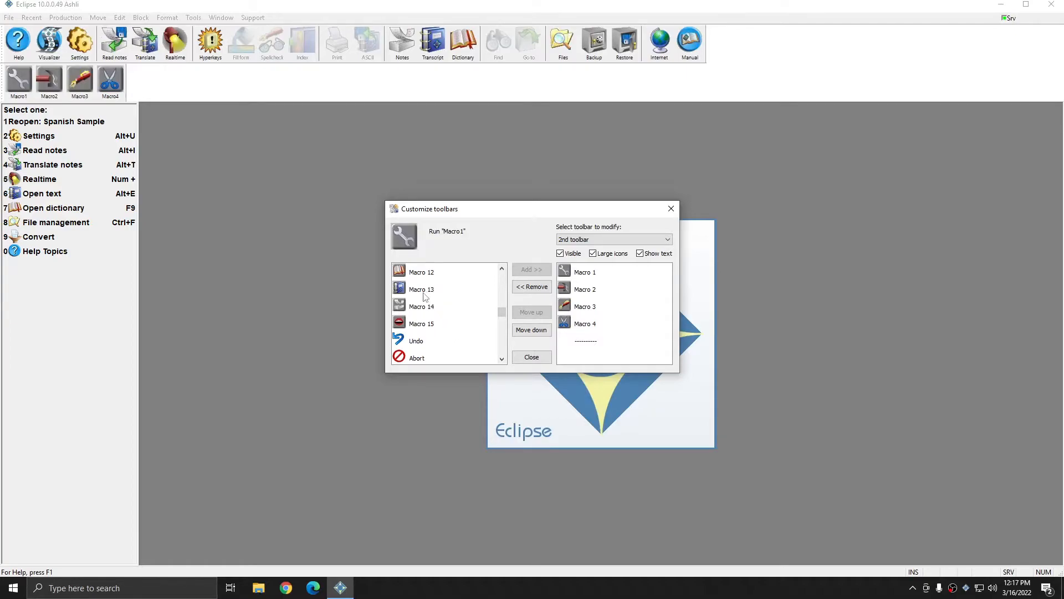
left_click(533, 357)
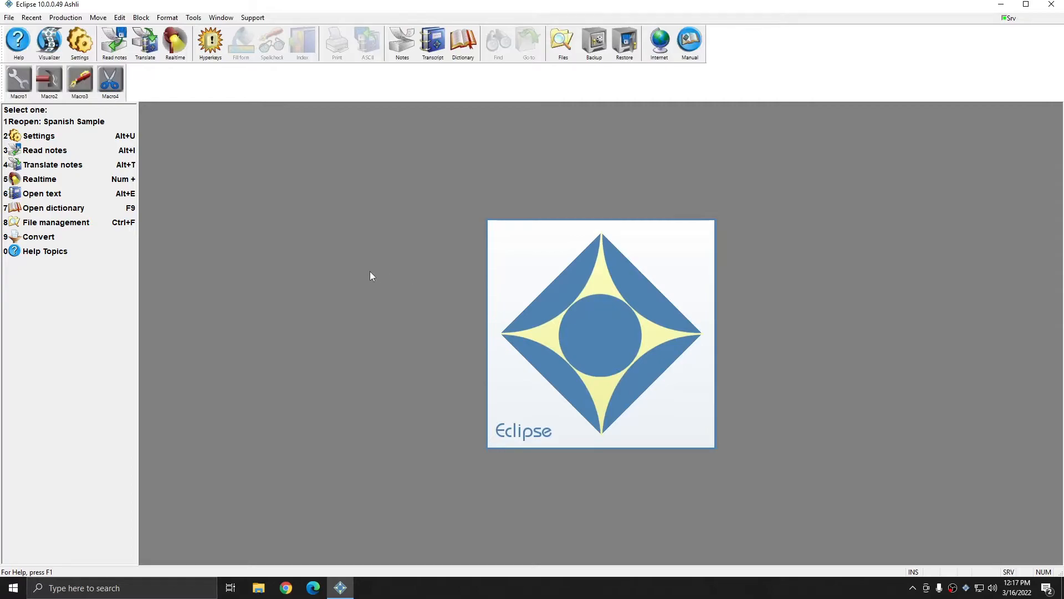
Open the list of macros from the Edit section of the user settings.
left_click(79, 41)
left_click(576, 218)
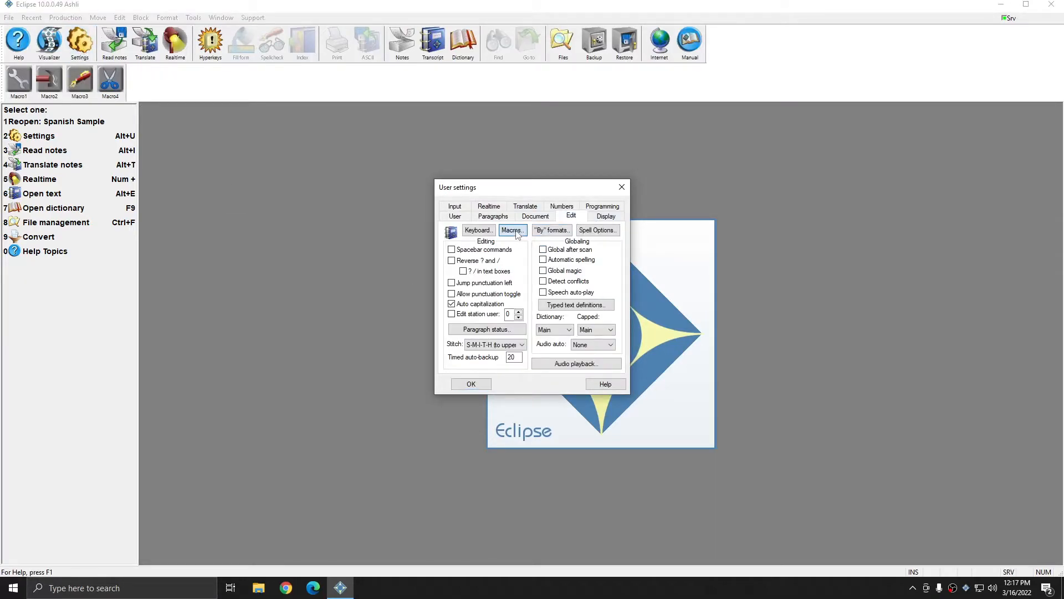
left_click(514, 231)
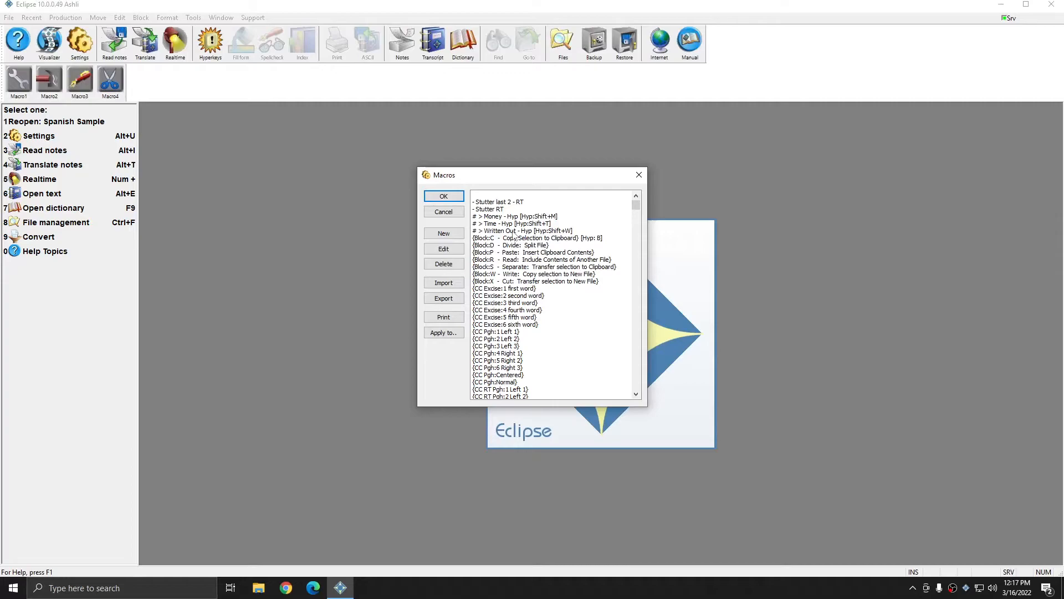
Examine the existing Insert macros for ", you know,", "All right.", "Okay." and "Uh-huh." in the macro list.
left_click(505, 267)
key("i")
scroll(586, 350, "down", 2)
left_click(586, 352)
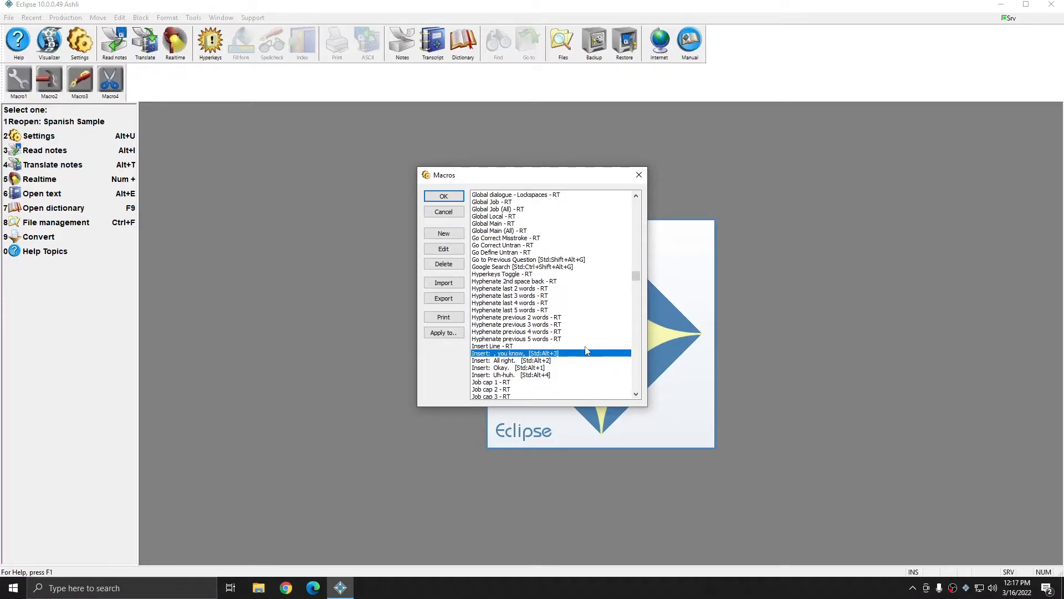
scroll(586, 352, "down", 2)
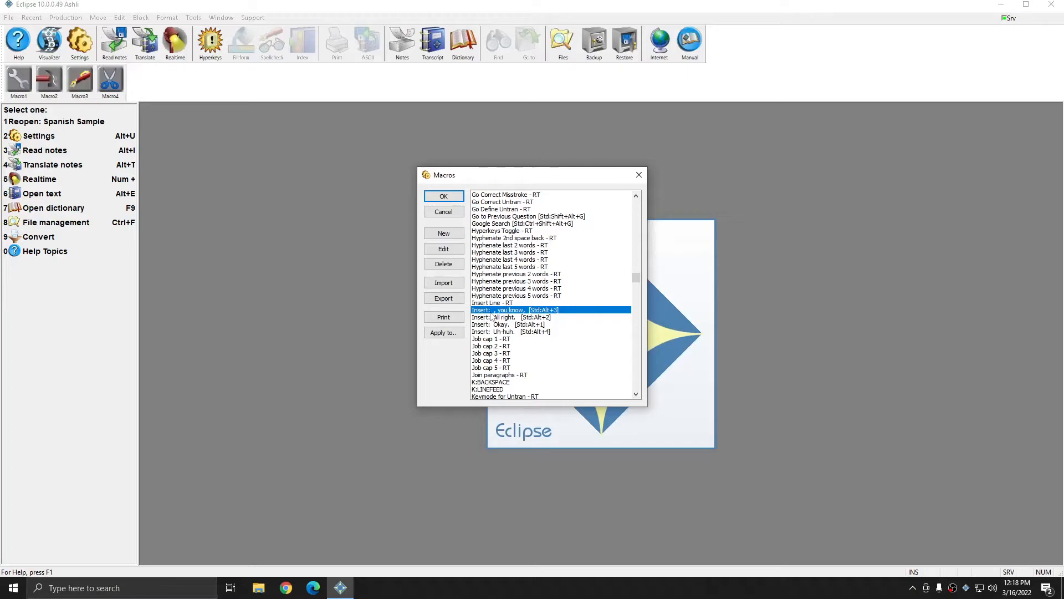
left_click(531, 318)
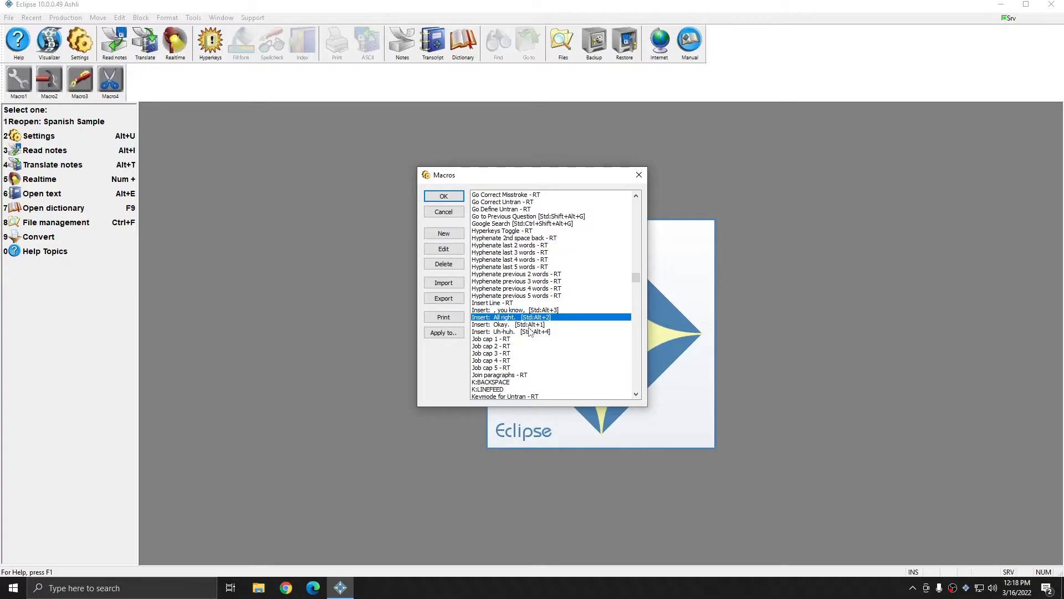
left_click(528, 326)
left_click(525, 333)
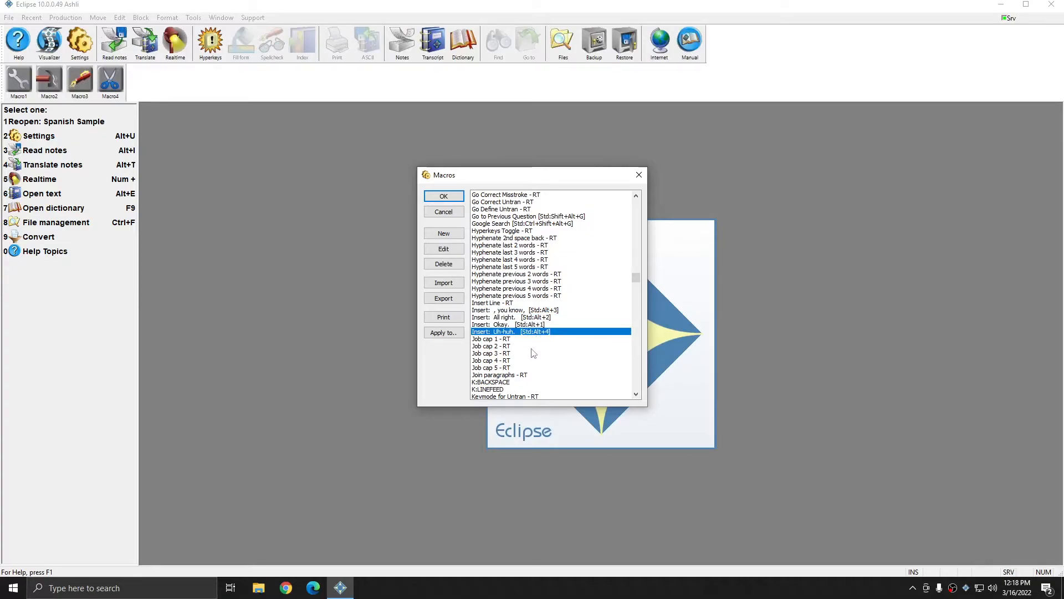
Create a new macro from "Insert: , you know," and name it "Macro1|you know".
left_click(518, 312)
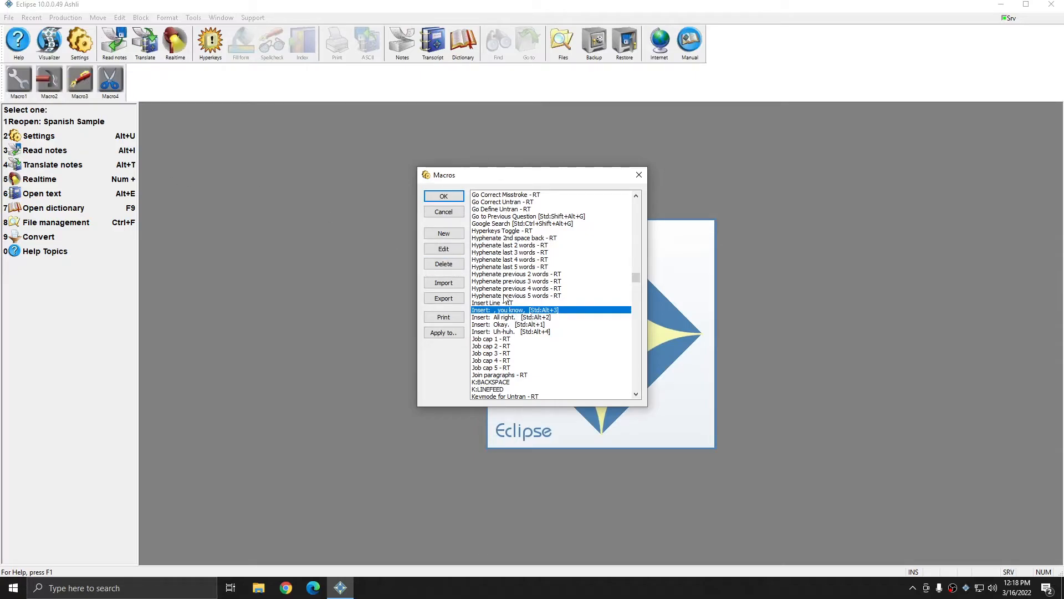
left_click(444, 234)
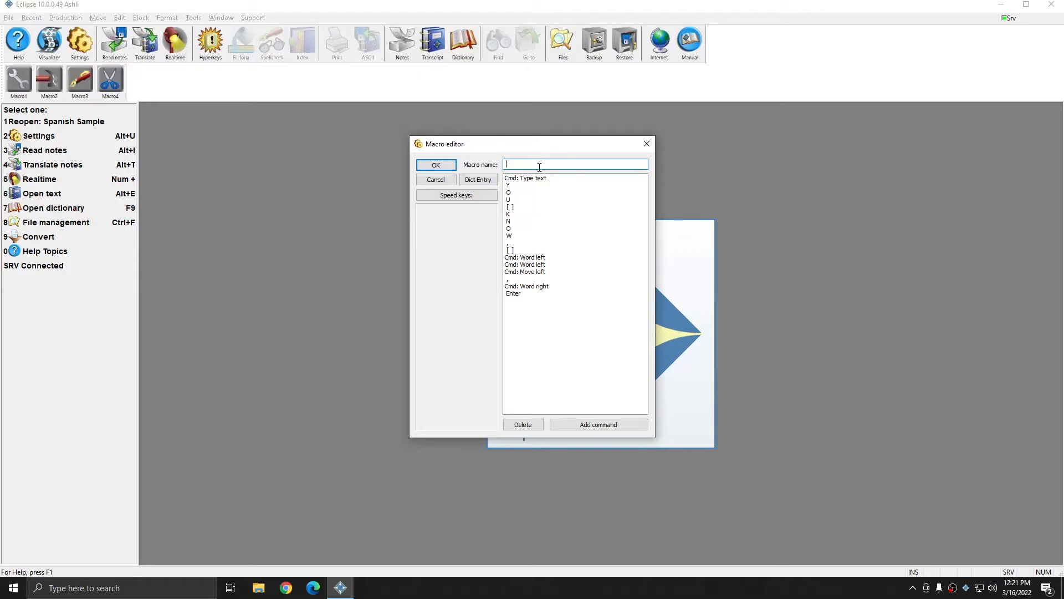
type("Macro1")
type("ou know")
left_click(436, 166)
Create a new macro from "Insert: All right." and name it "Macro2|All right".
left_click(510, 289)
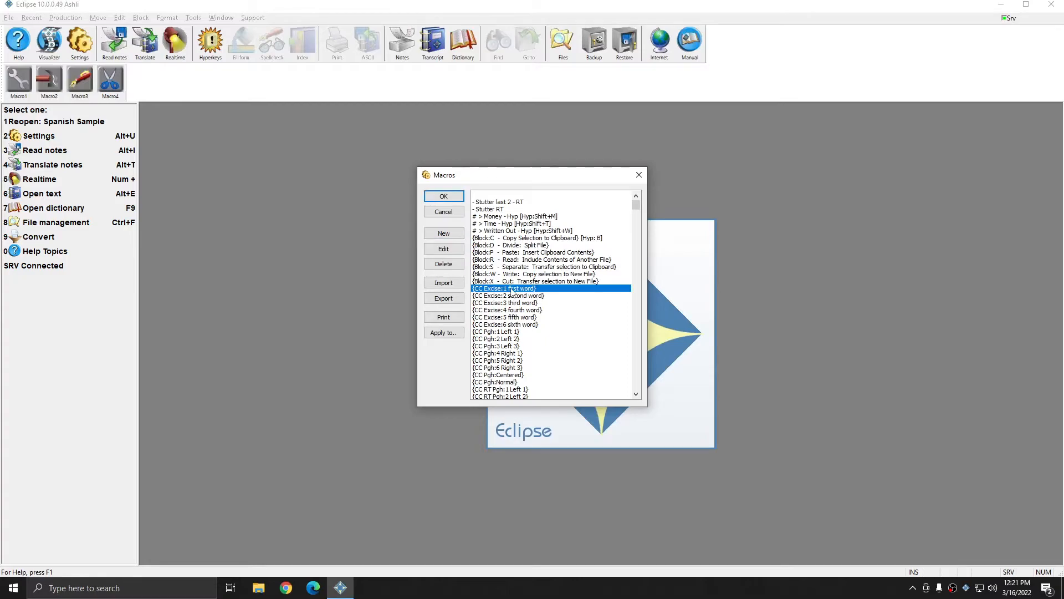
key("i")
scroll(514, 293, "down", 1)
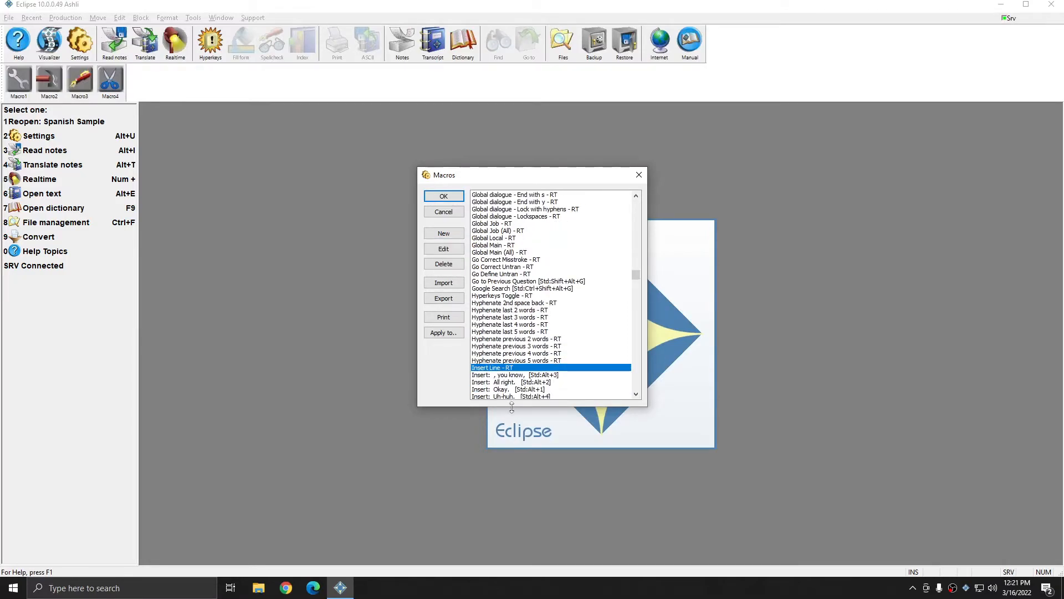
left_click(516, 382)
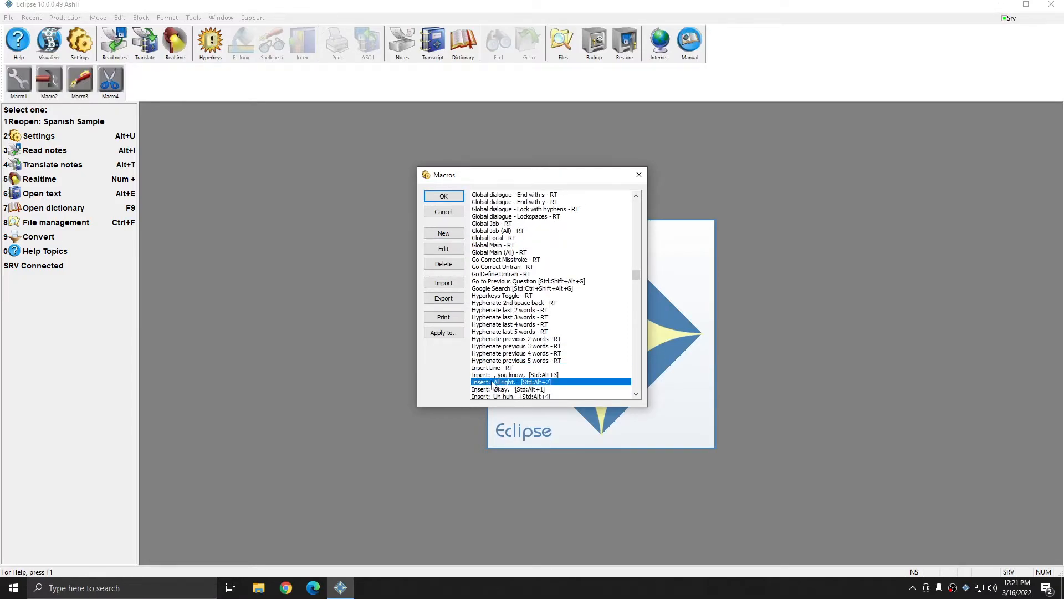
left_click(442, 234)
type("Macro2")
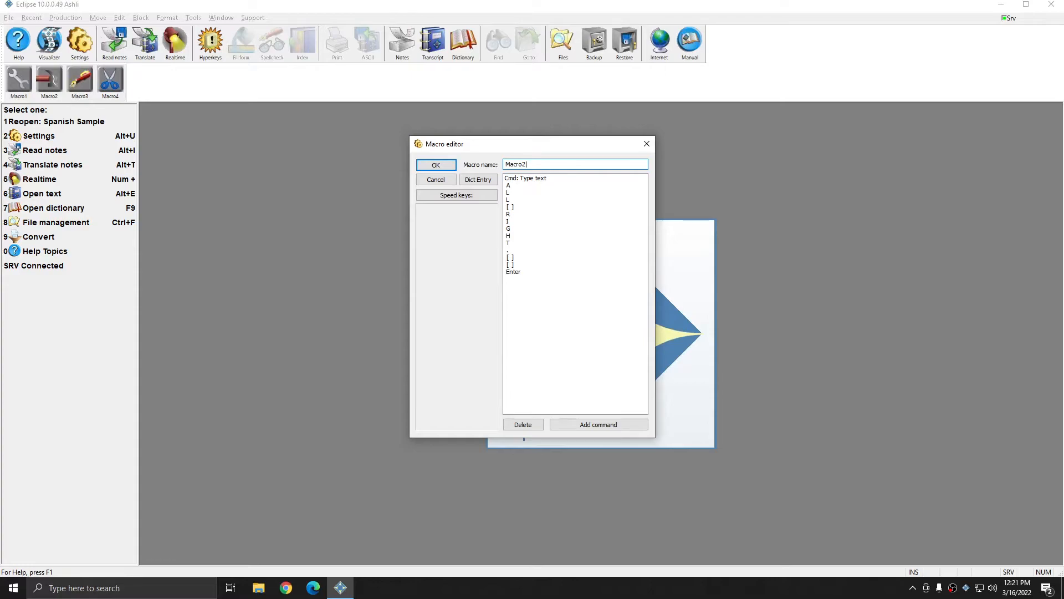
type("|All right")
left_click(437, 166)
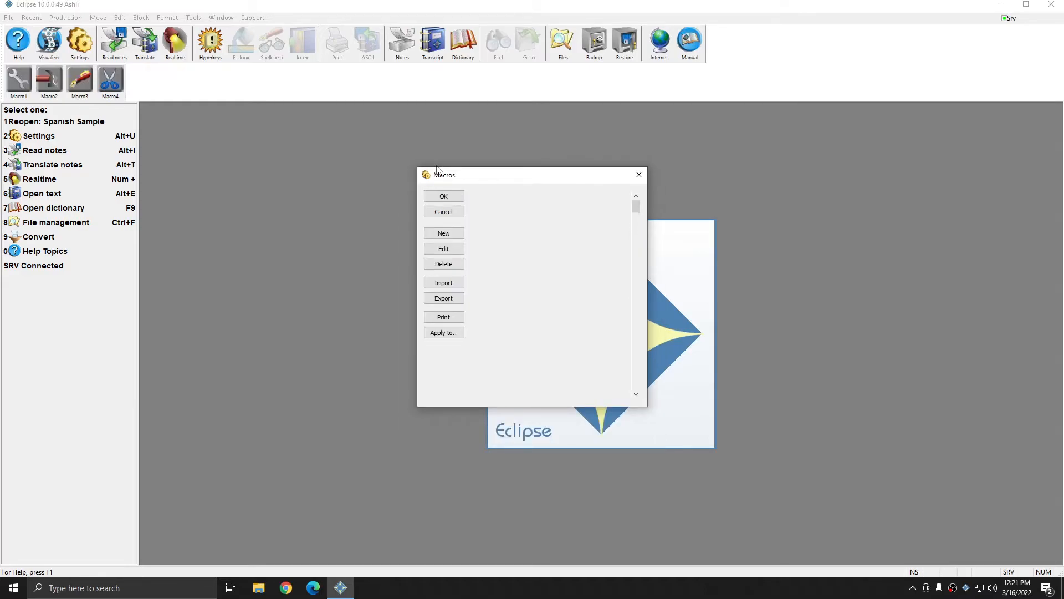
Create a new macro from "Insert: Okay." and name it "Macro3|okay".
left_click(505, 339)
key("i")
scroll(516, 372, "down", 3)
left_click(507, 347)
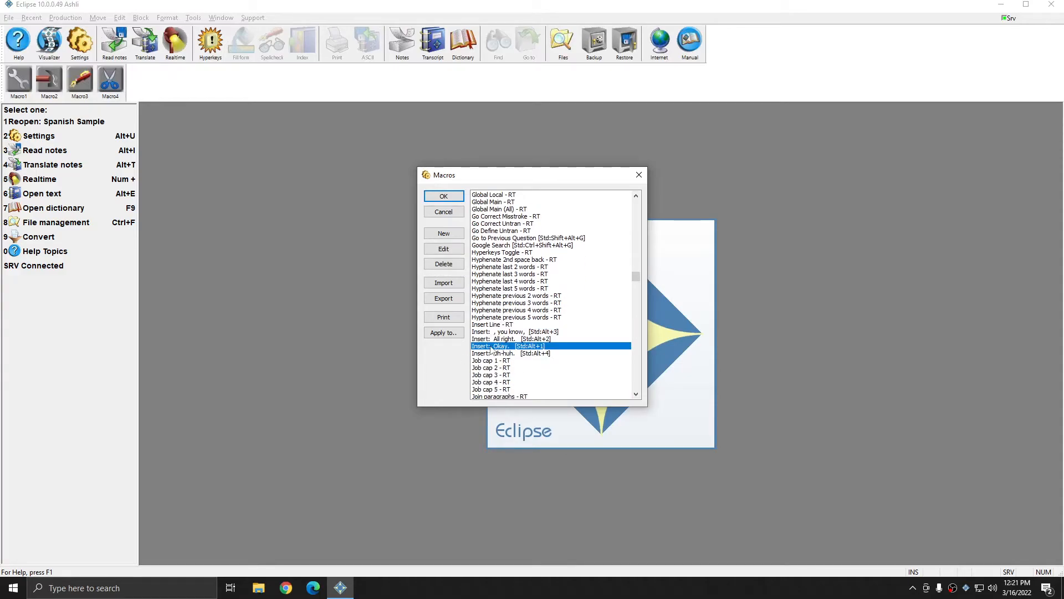
left_click(451, 235)
type("Macro3")
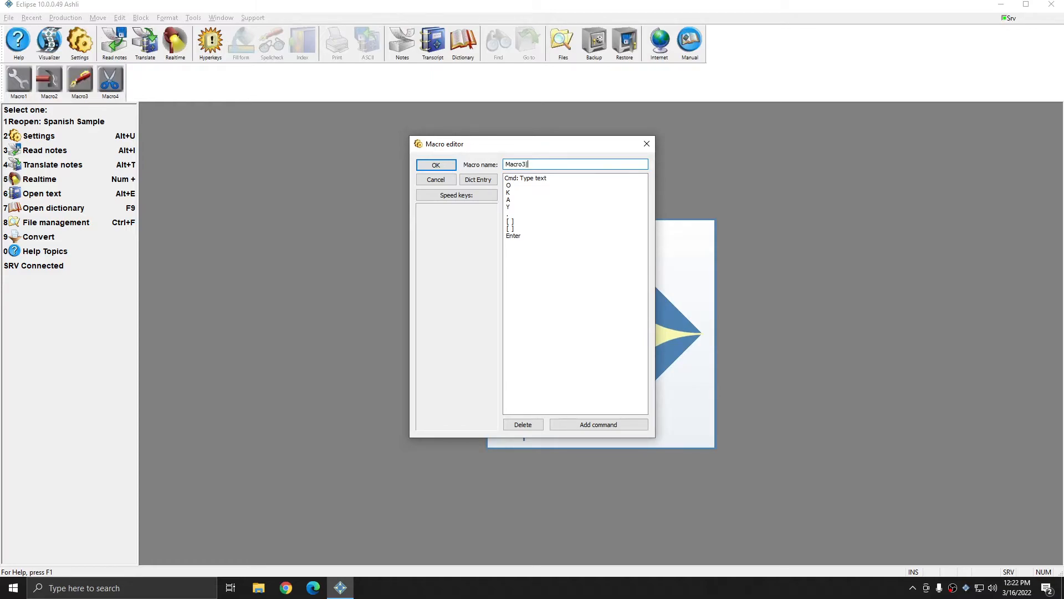
type("|okay")
left_click(448, 164)
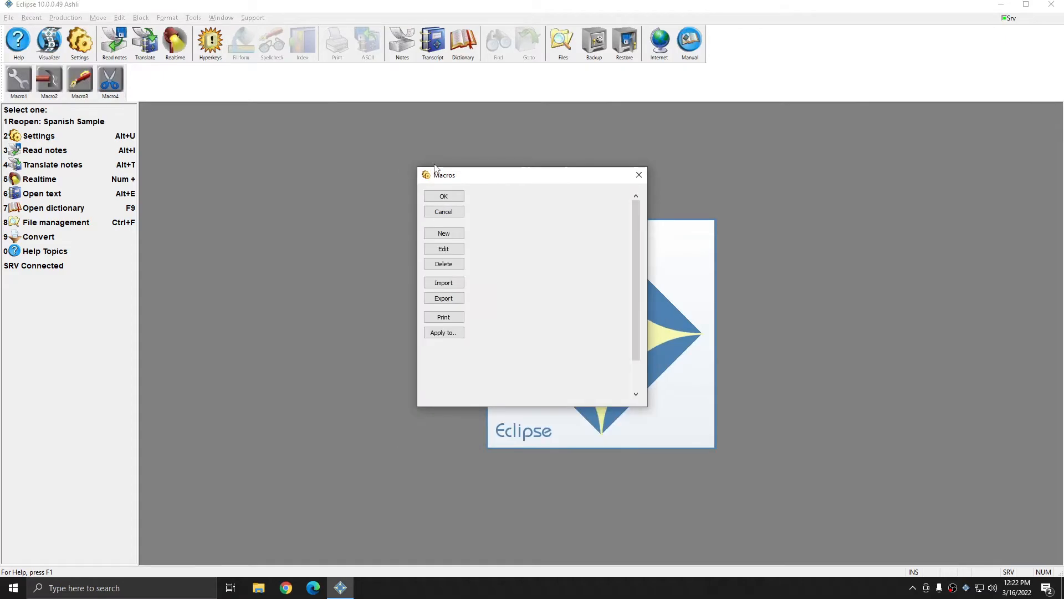
Create a new macro from "Insert: Uh-huh." and name it "Macro4|uh huh".
left_click(517, 311)
key("i")
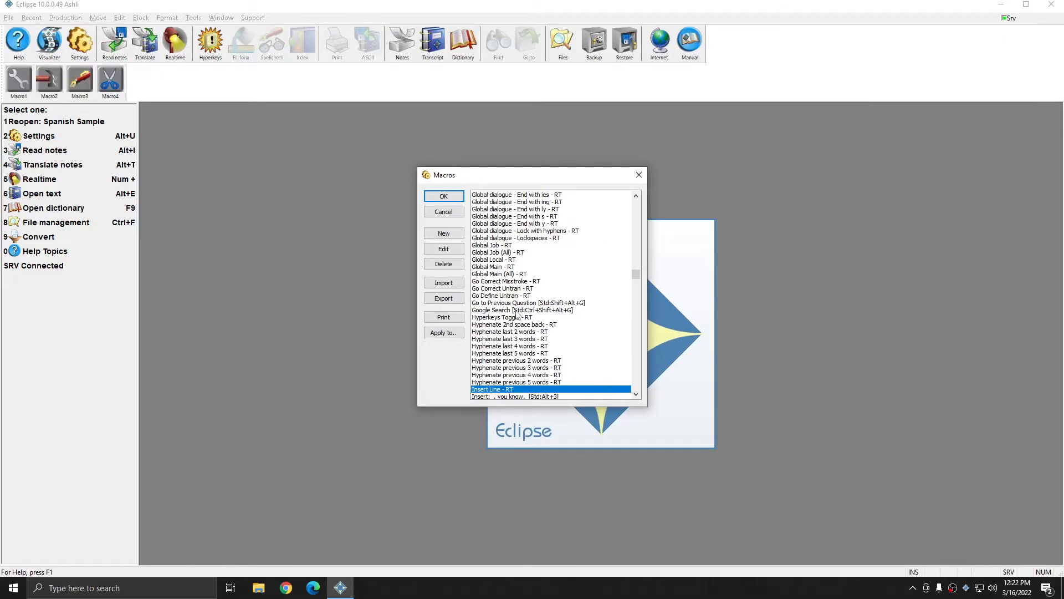
scroll(516, 315, "down", 4)
left_click(515, 332)
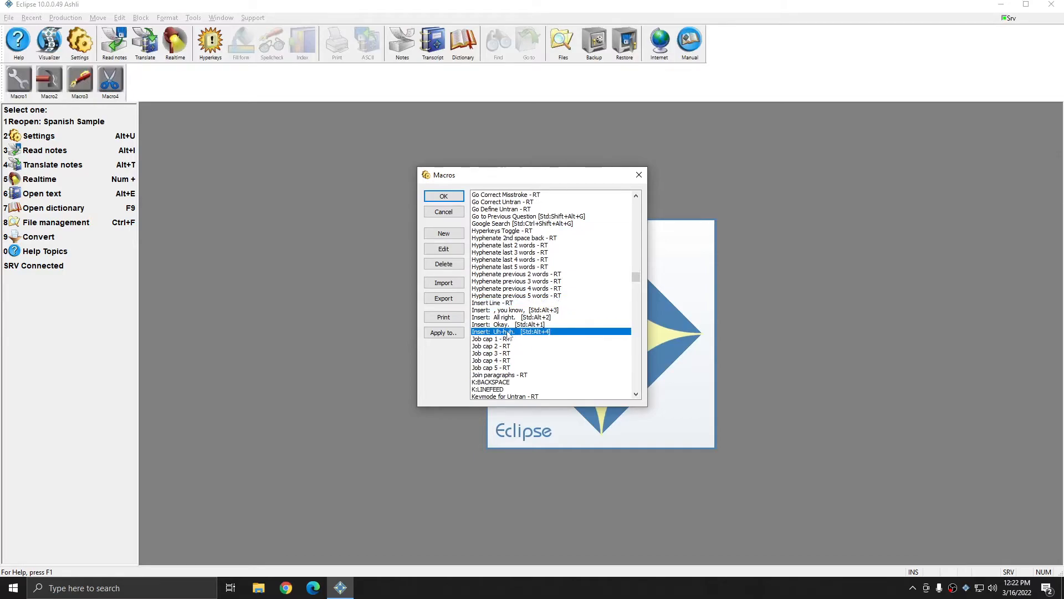
left_click(443, 232)
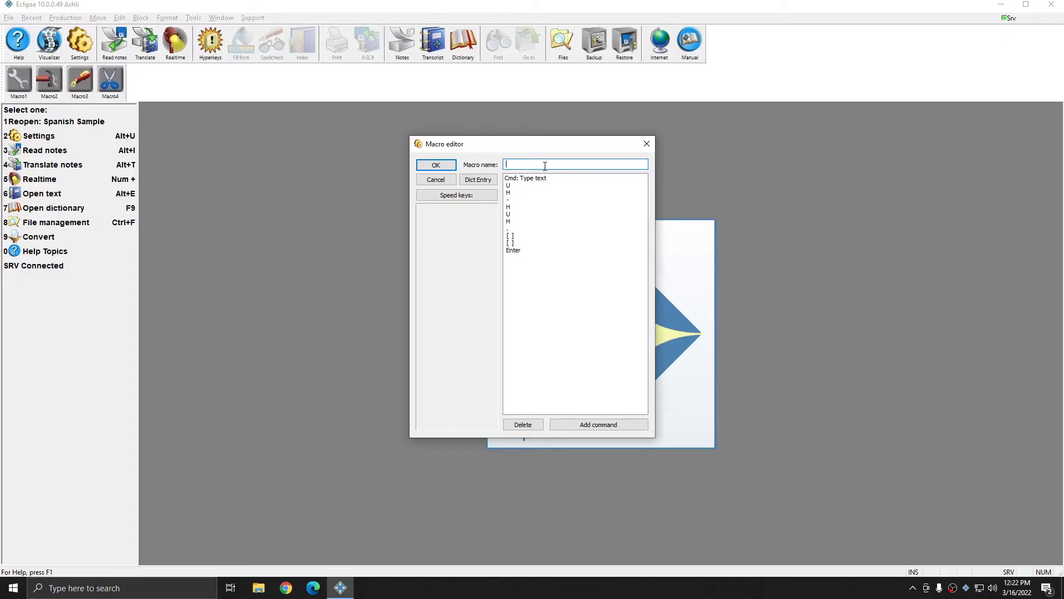
type("Macro4|uh huh")
left_click(453, 167)
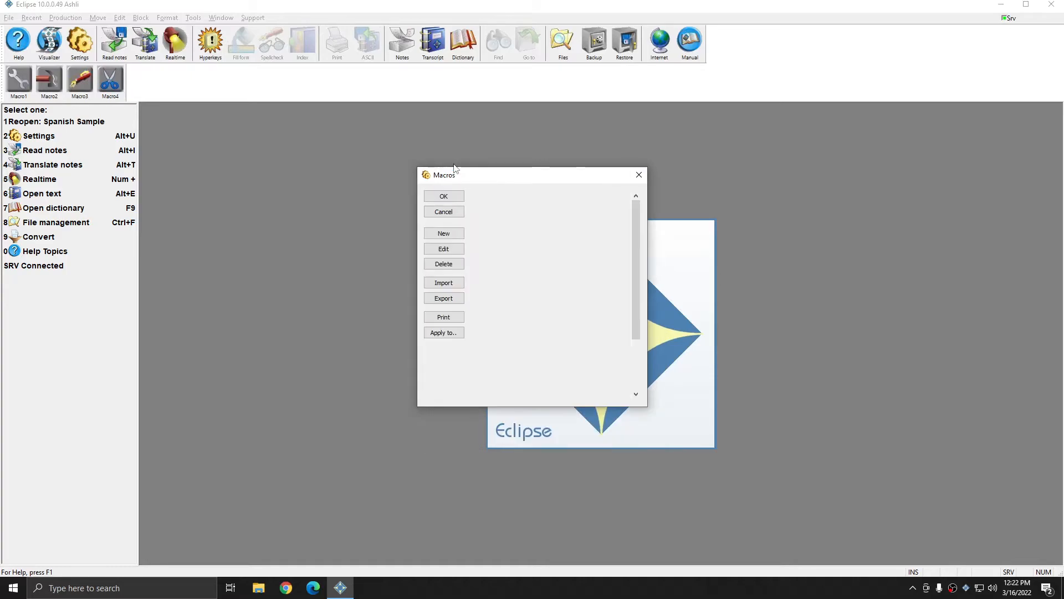
Review the four Insert macros and the Macro1–4 entries in the macro list, and save the macro and user settings.
left_click(516, 310)
left_click(531, 331, "shift")
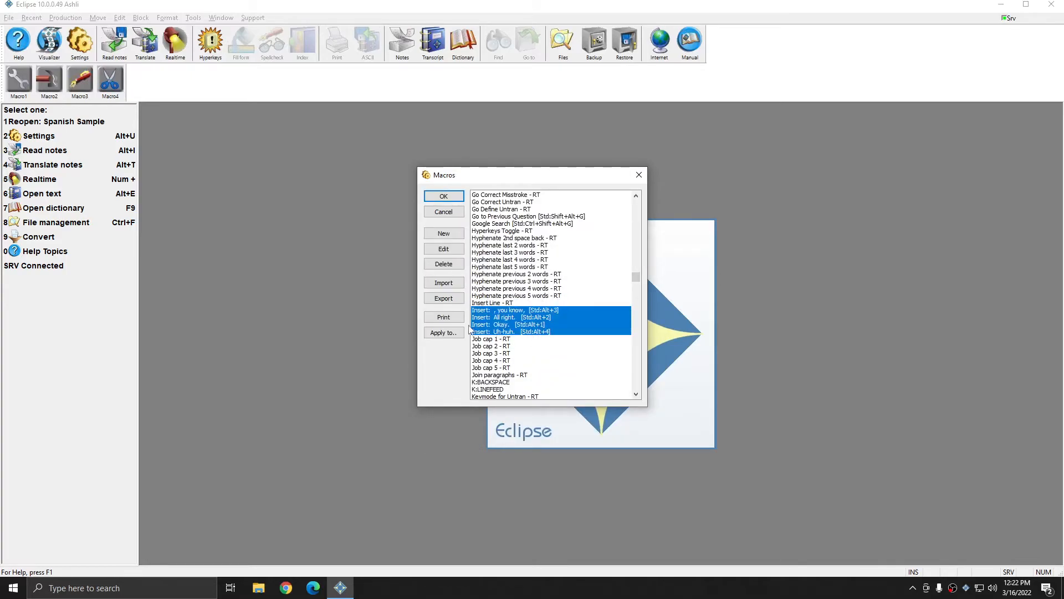
left_click(497, 347)
key("m")
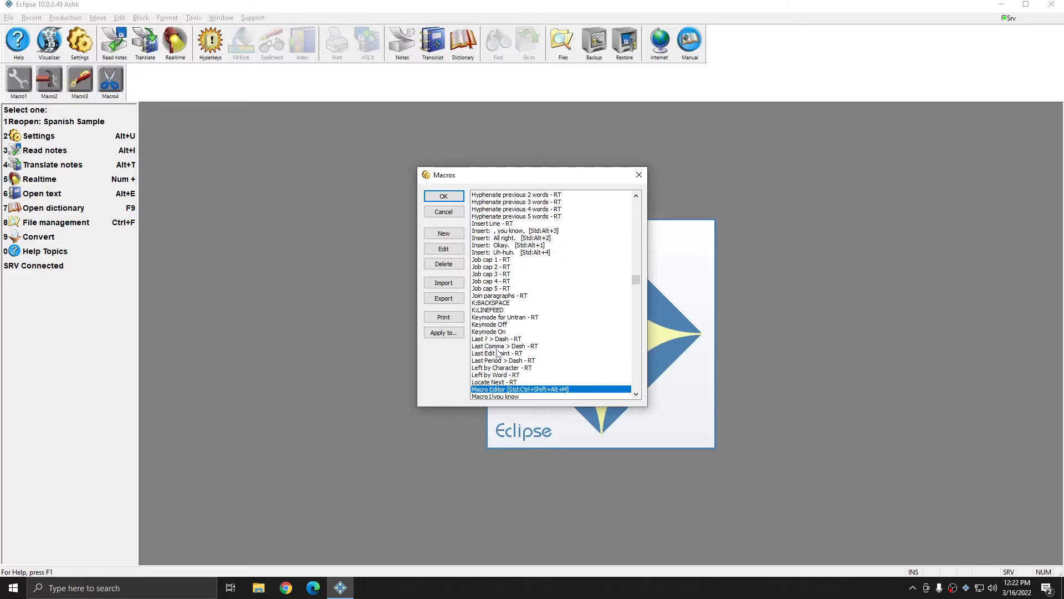
scroll(498, 349, "down", 2)
left_click(501, 354)
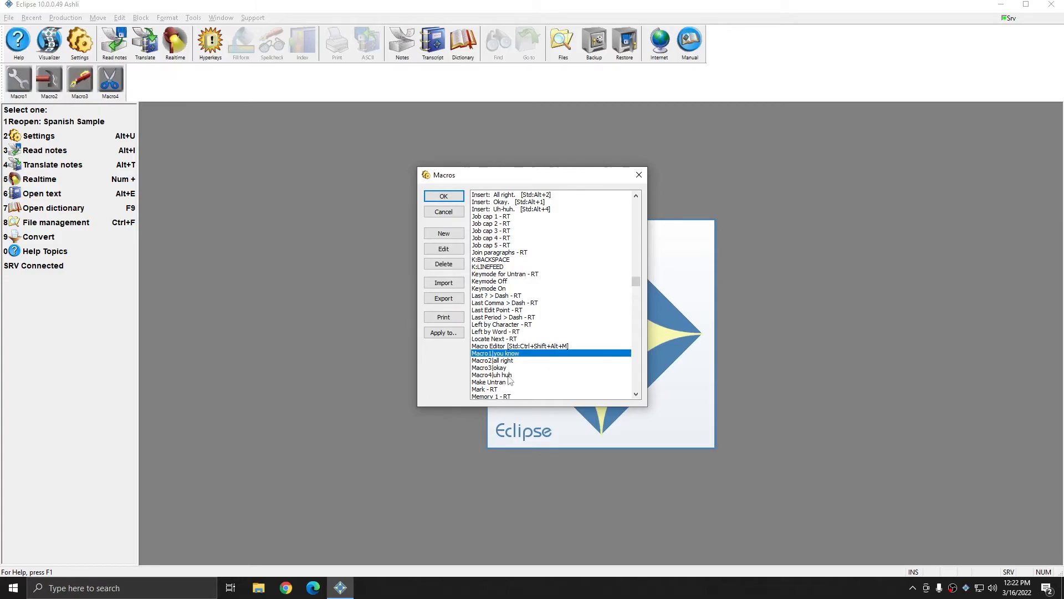
left_click(444, 197)
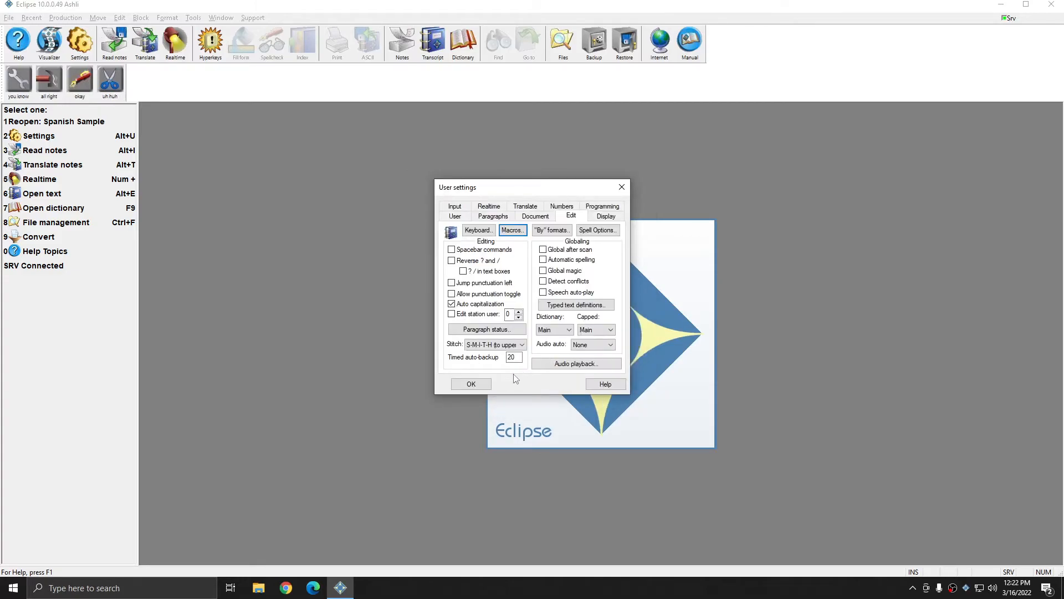
left_click(474, 383)
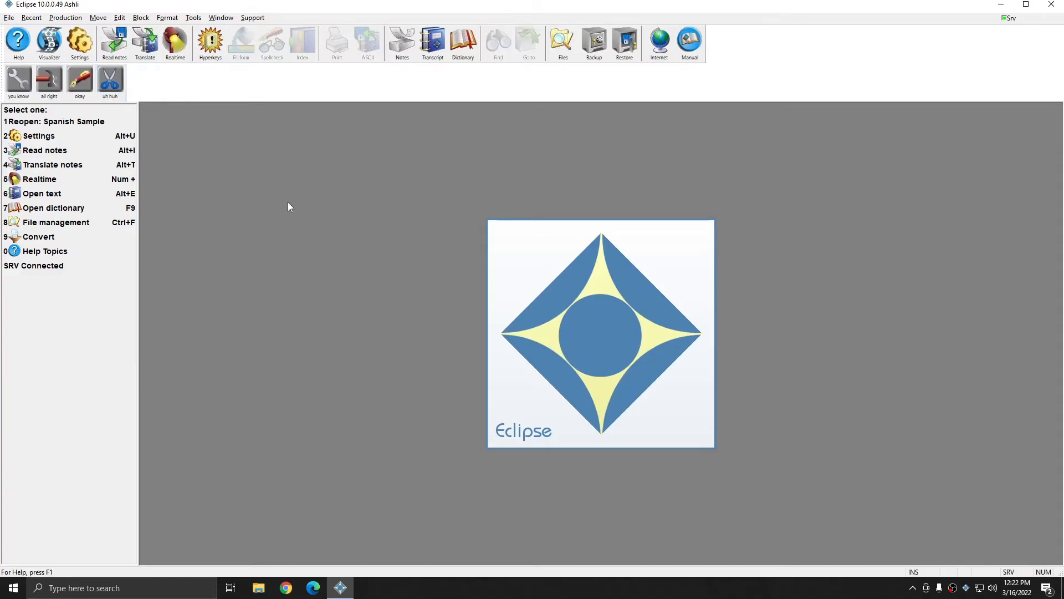
Open the QA Sample transcript and run the "you know" toolbar macro before "correct" on line 6.
key("alt+e")
double_click(497, 271)
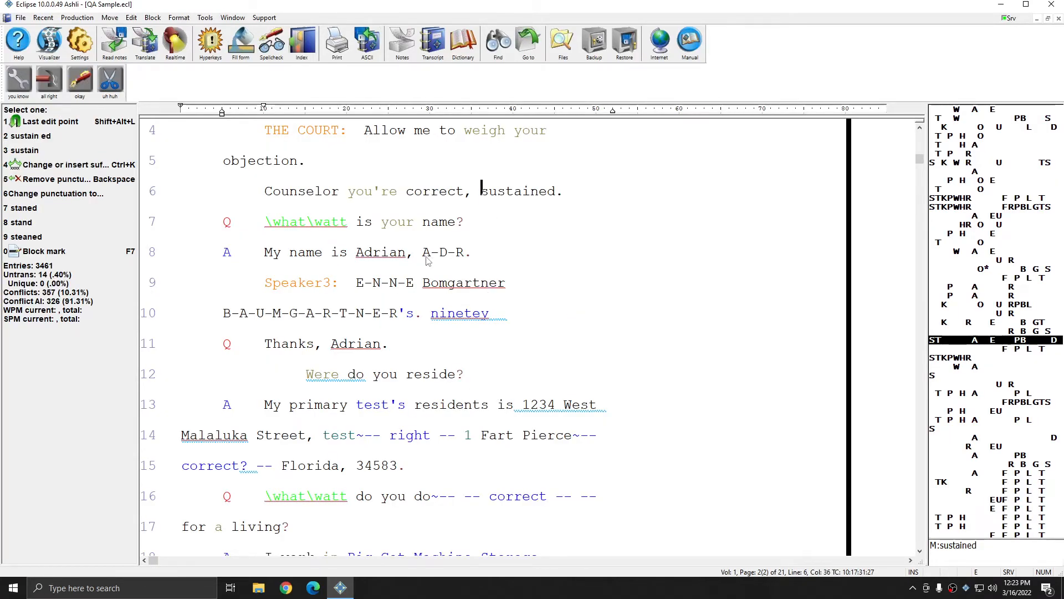
left_click(409, 193)
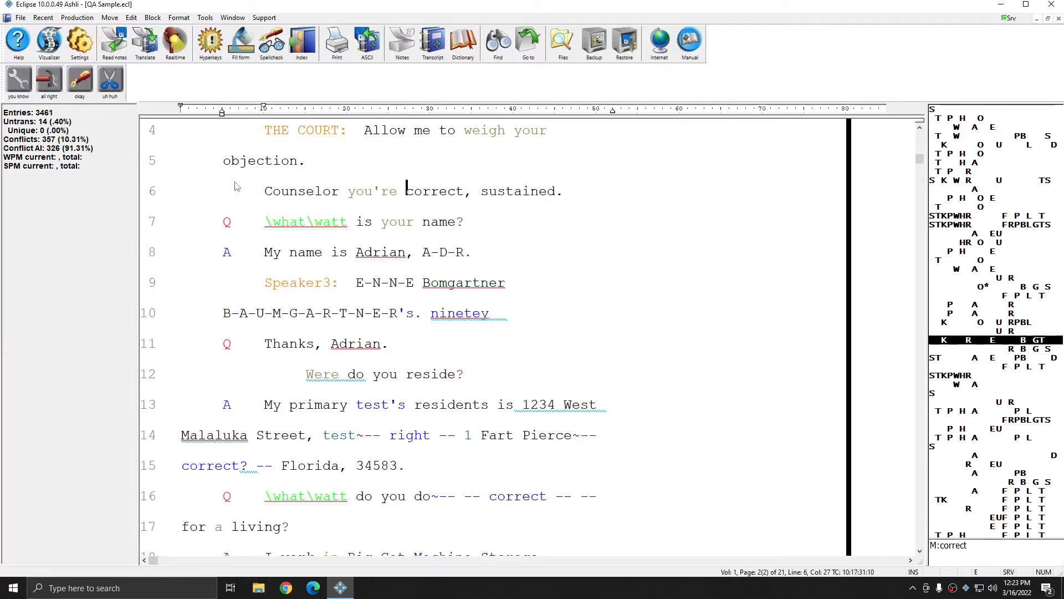
left_click(19, 81)
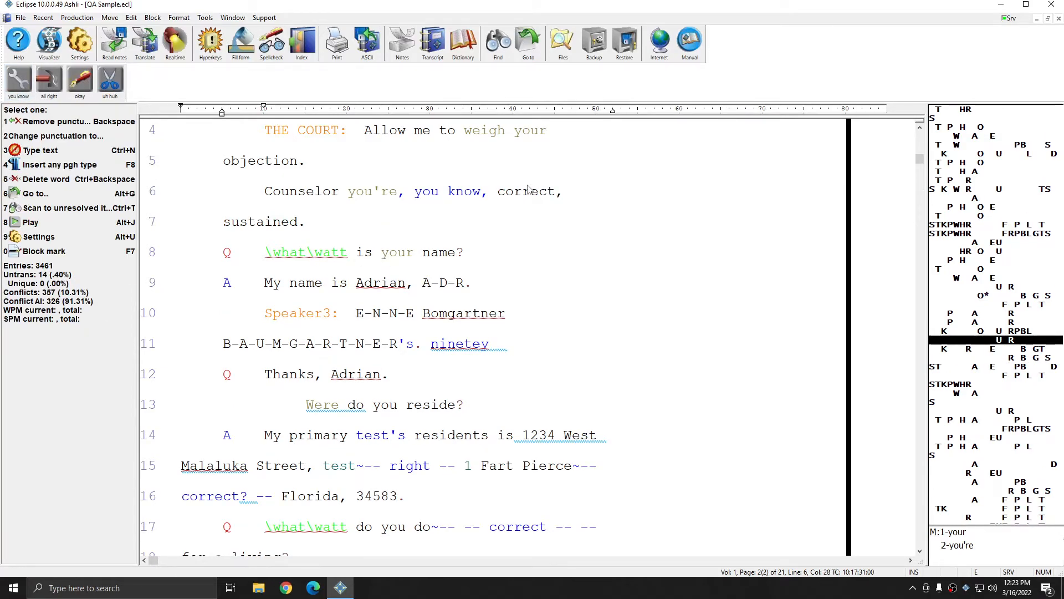
Run the toolbar macros "all right" before "name" on line 8, "okay" before the surname in Speaker3's line, and "uh huh" before "reside" on line 13.
left_click(443, 253)
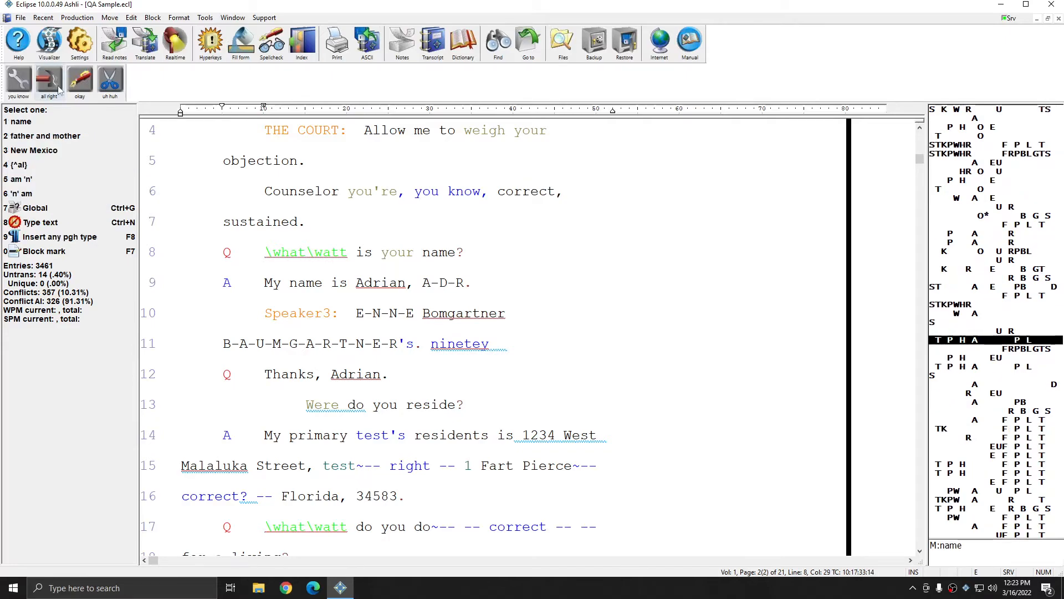
left_click(50, 81)
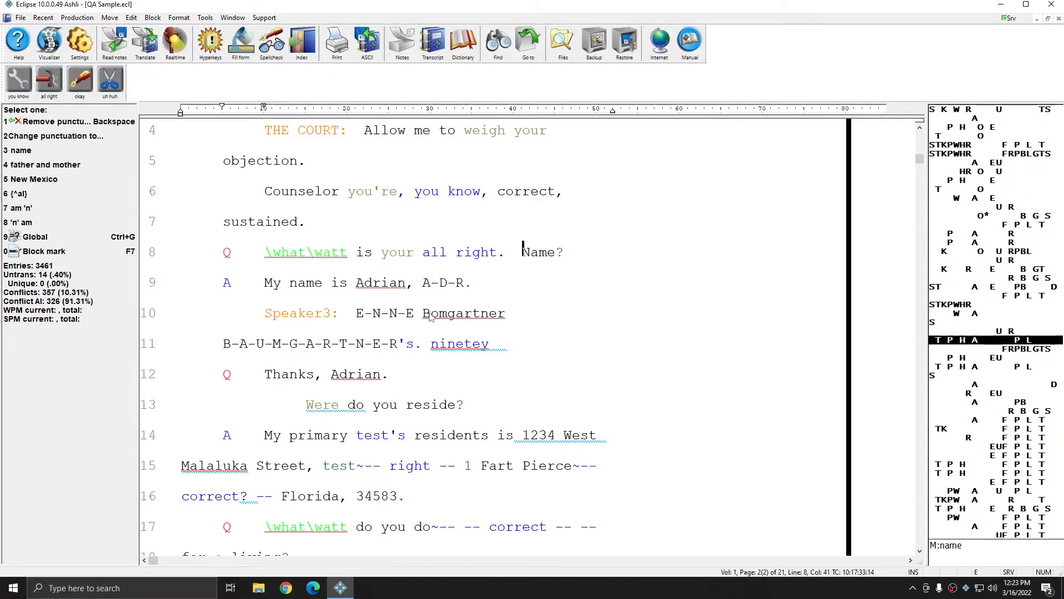
left_click(428, 313)
left_click(77, 83)
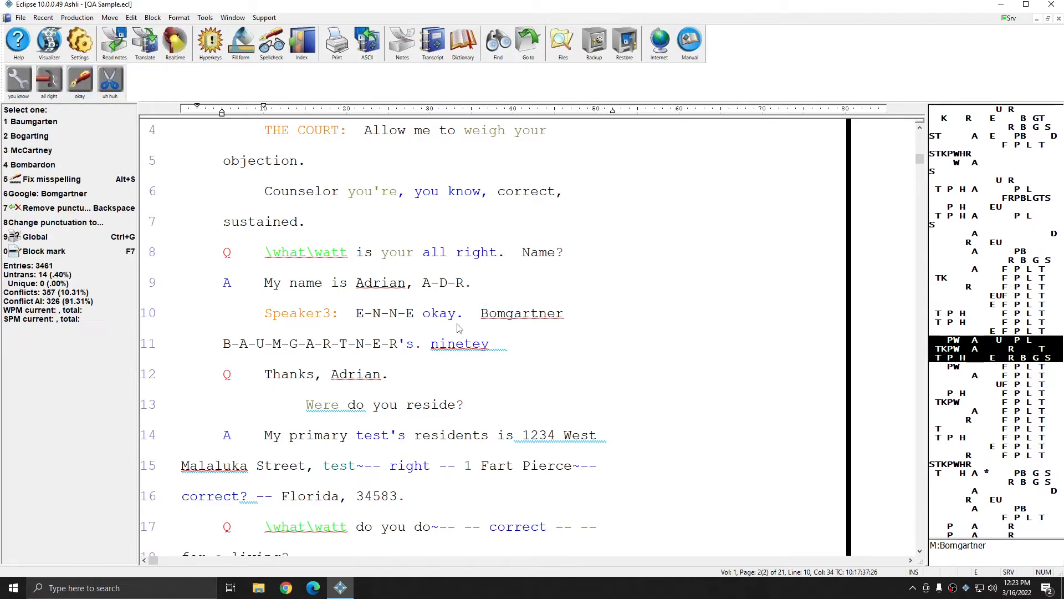
left_click(407, 408)
left_click(109, 82)
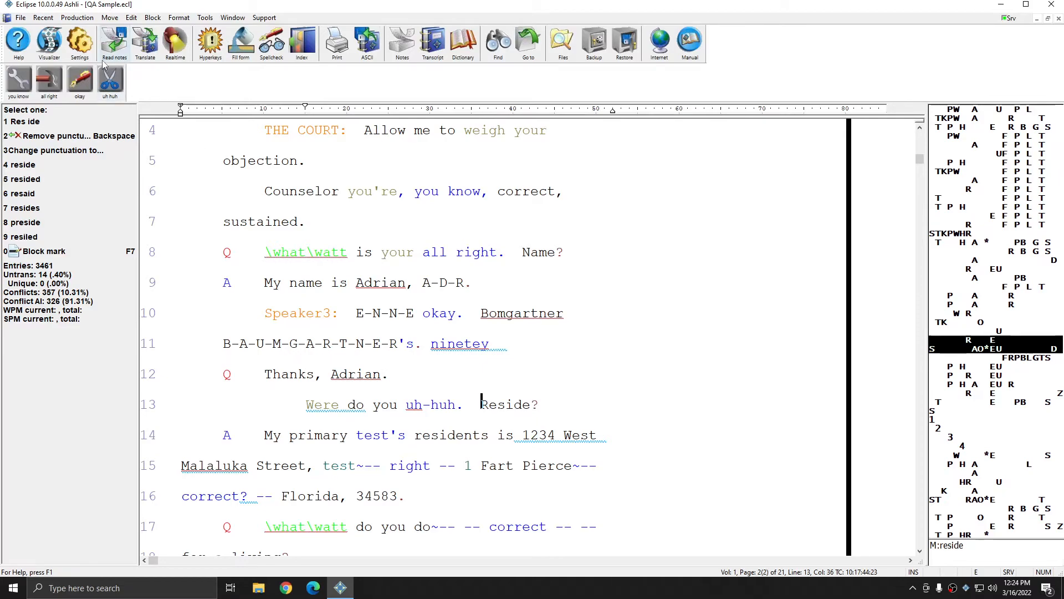
Reopen the macro list from the user's edit settings and examine how the Macro1 to Macro4 entries are named.
left_click(79, 42)
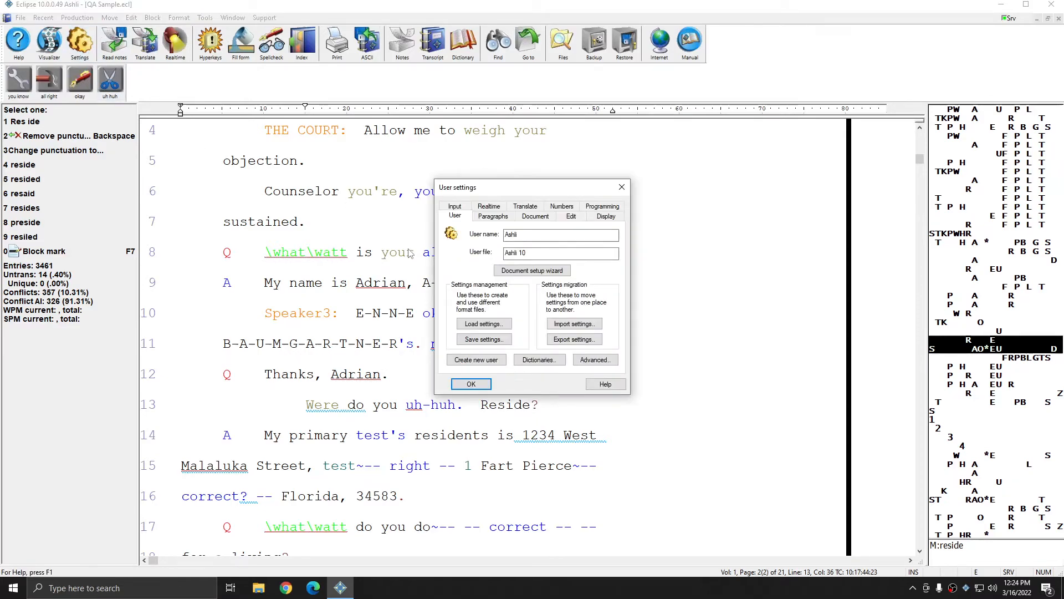
left_click(571, 217)
left_click(520, 241)
left_click(526, 268)
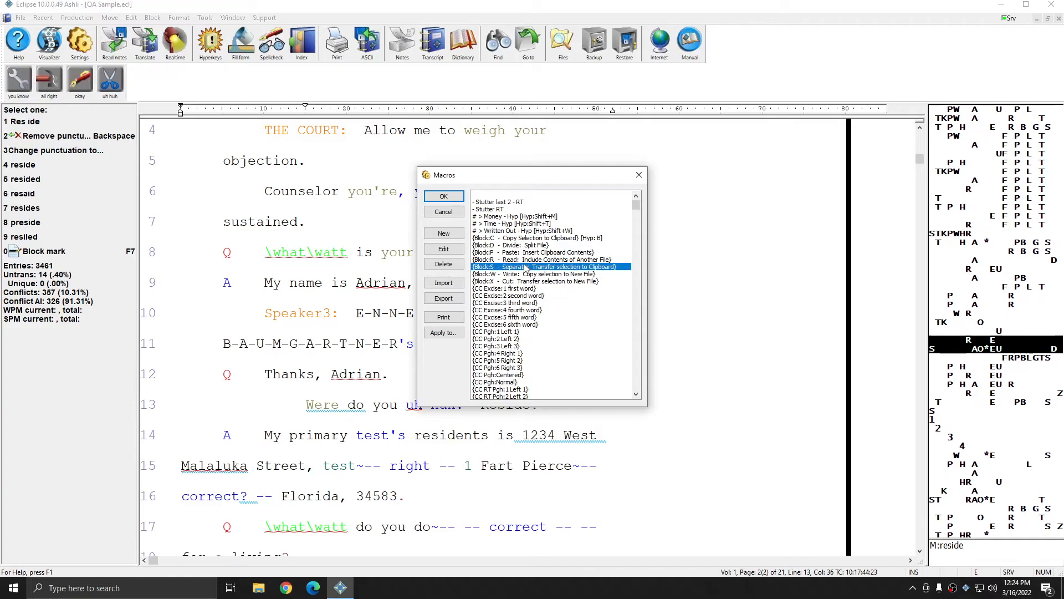
key("m")
scroll(527, 269, "down", 3)
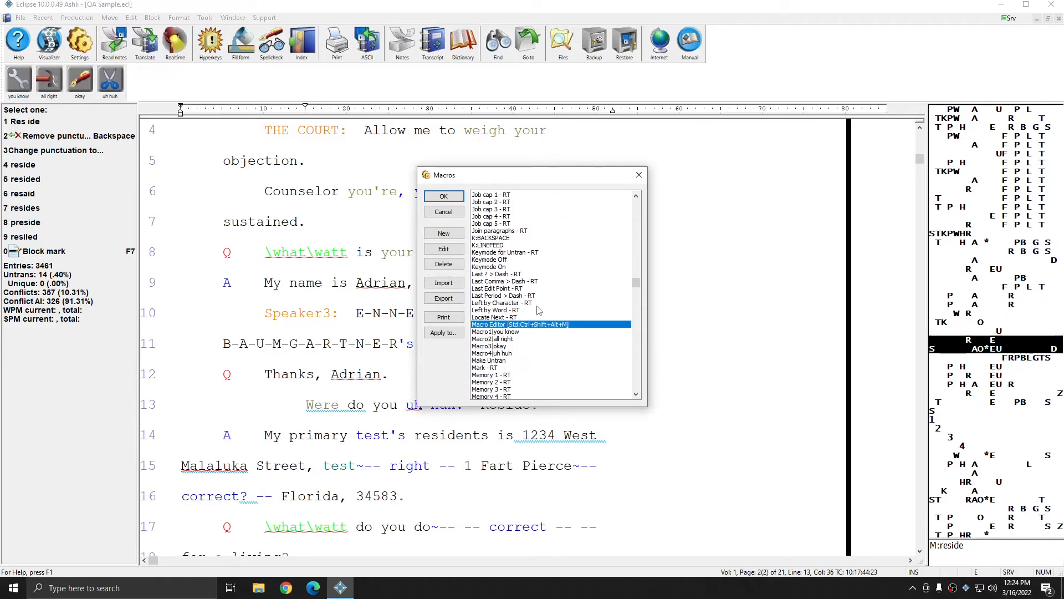
left_click(484, 332)
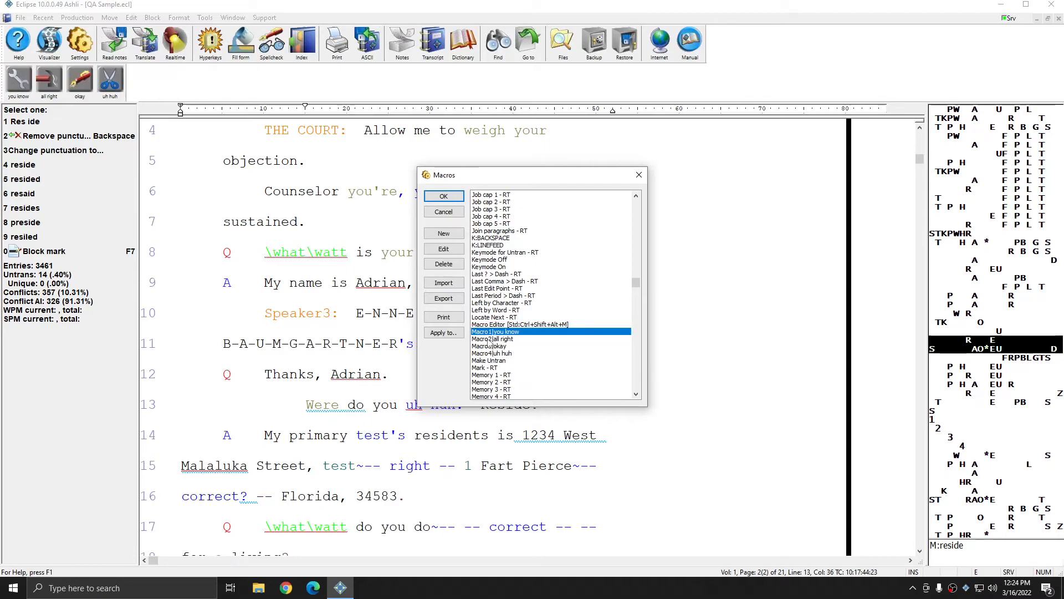
left_click(487, 340)
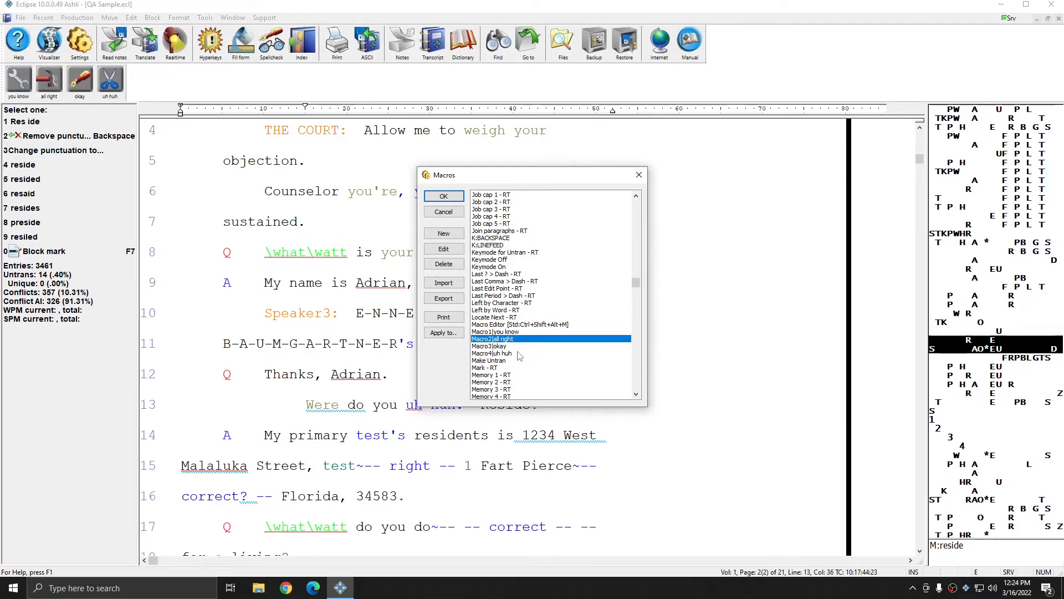
left_click_drag(513, 354, 515, 339)
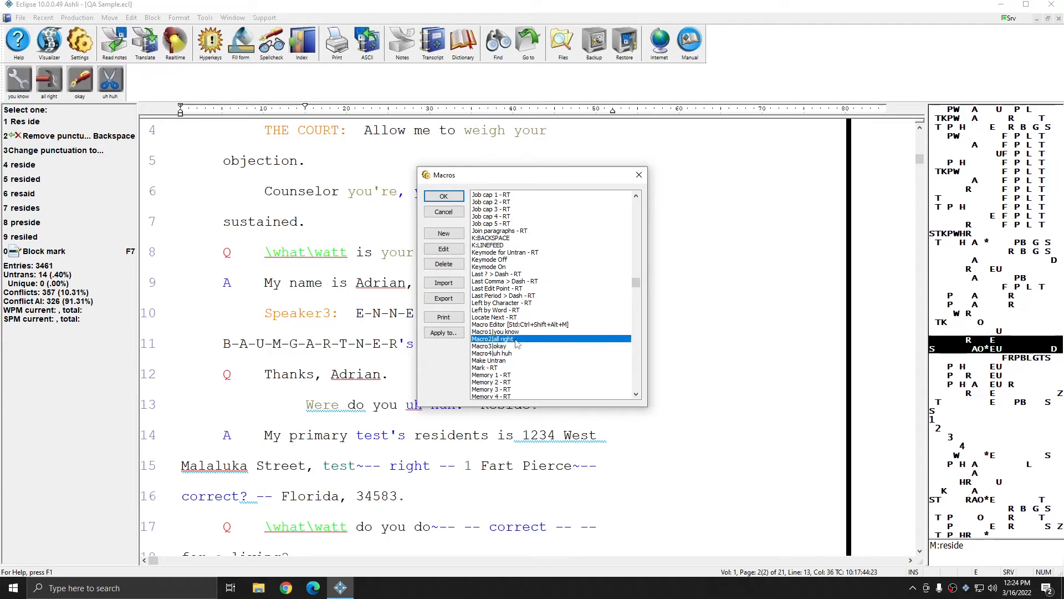